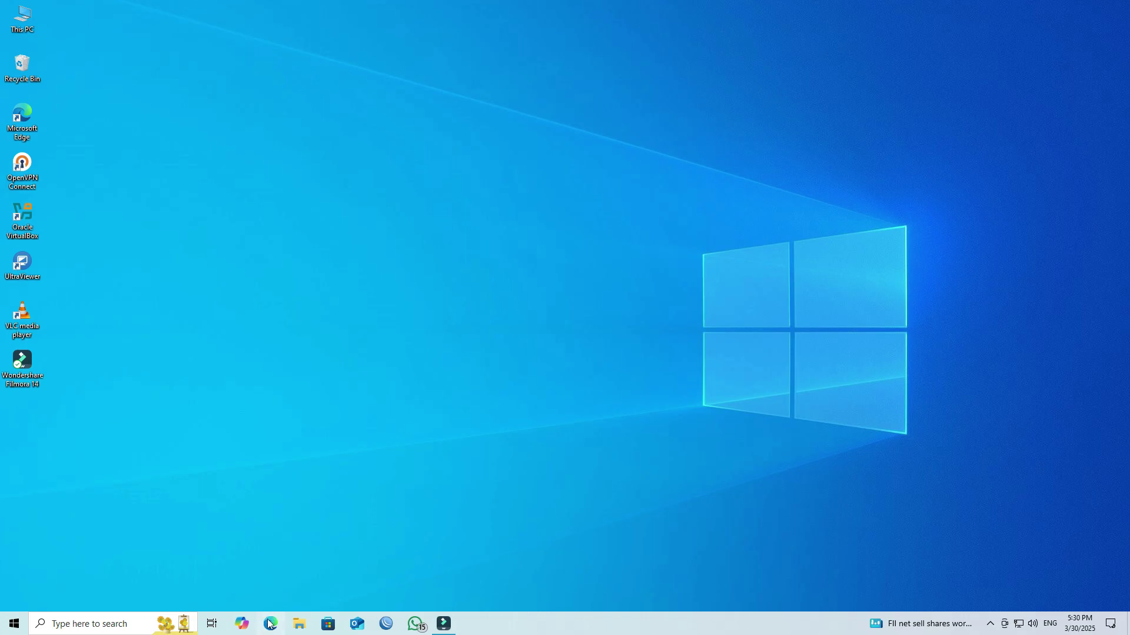
Open Edge and sign in to the router at 192.168.0.1 with the admin credentials
click(269, 624)
text(192.168.0.1/#/login)
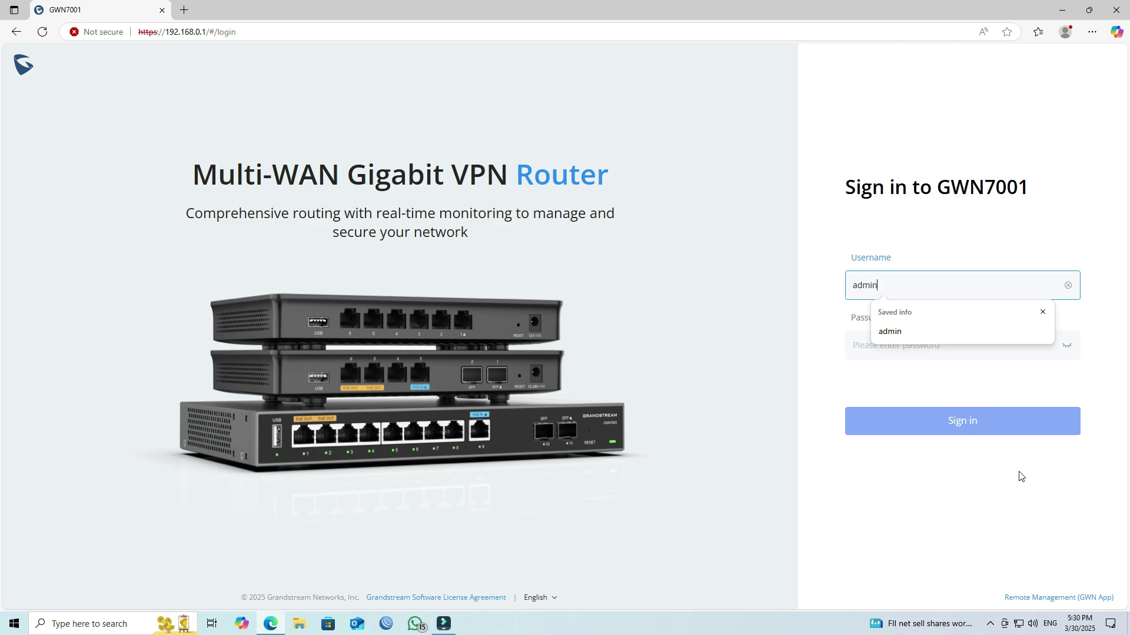
key(Tab)
text(adm)
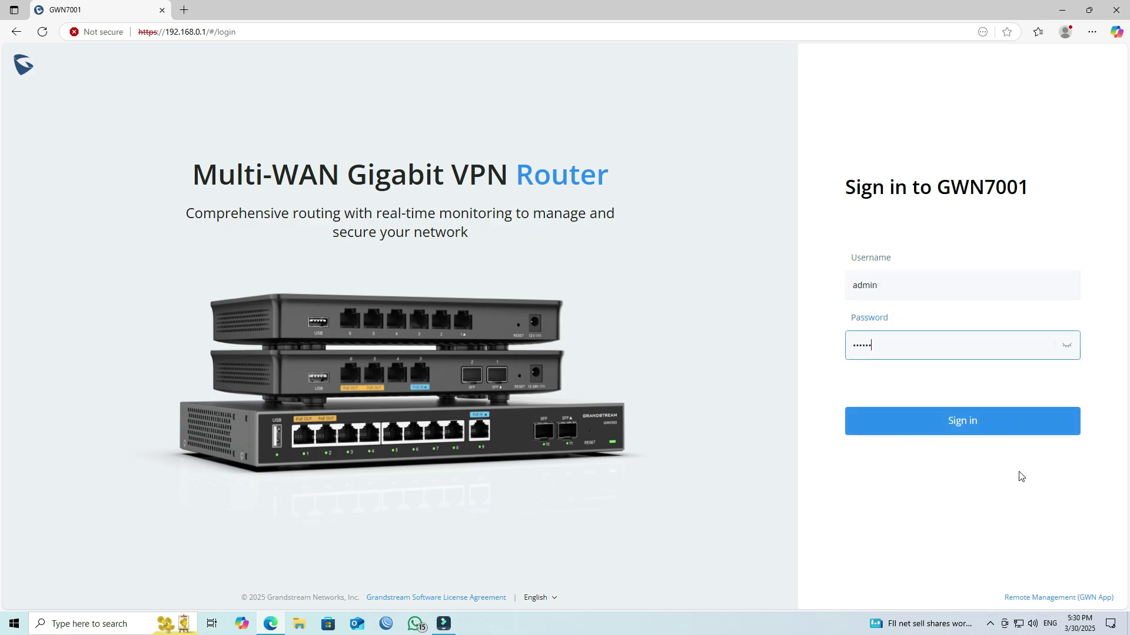
key(Return)
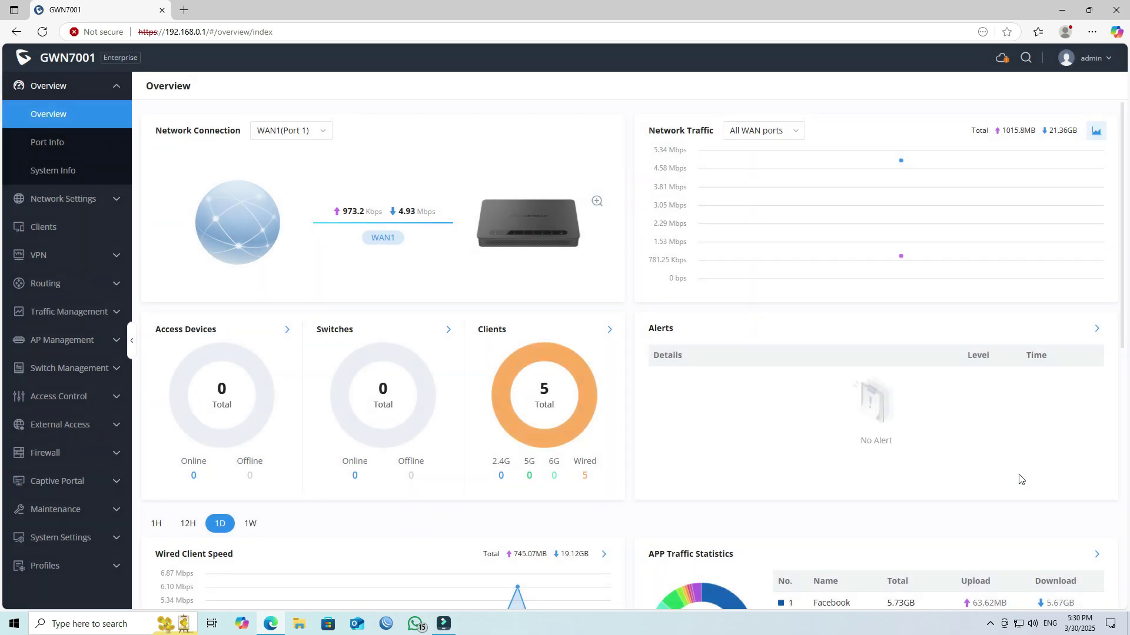
scroll(1018, 478, down, 2)
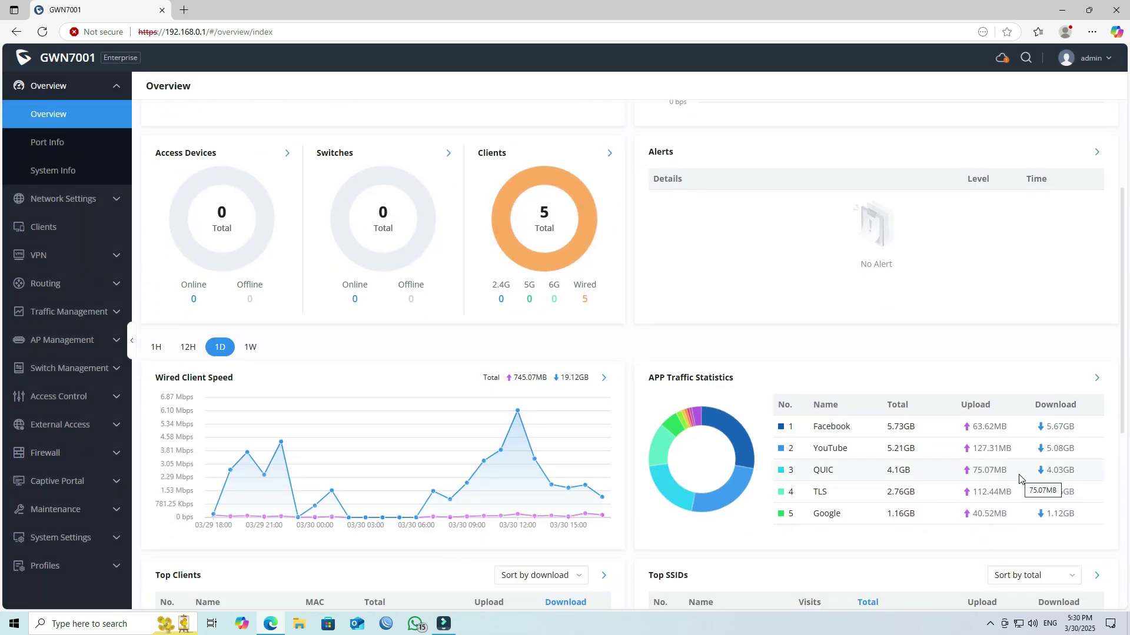
scroll(1018, 477, up, 2)
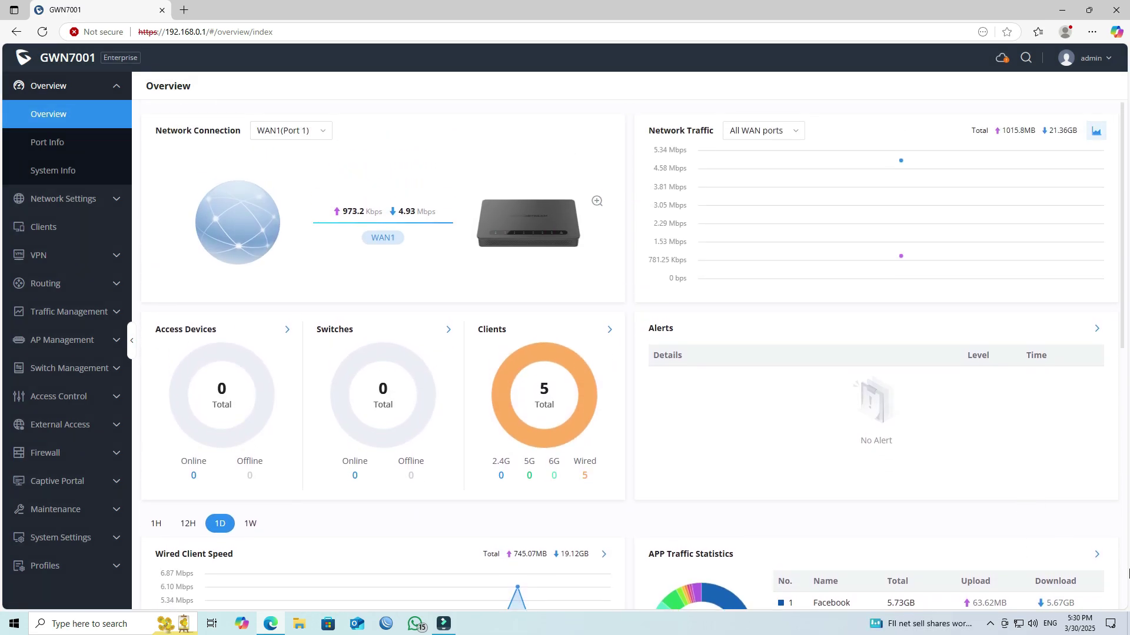
From the VPN sidebar, launch the Setup Wizard and choose WireGuard
click(71, 256)
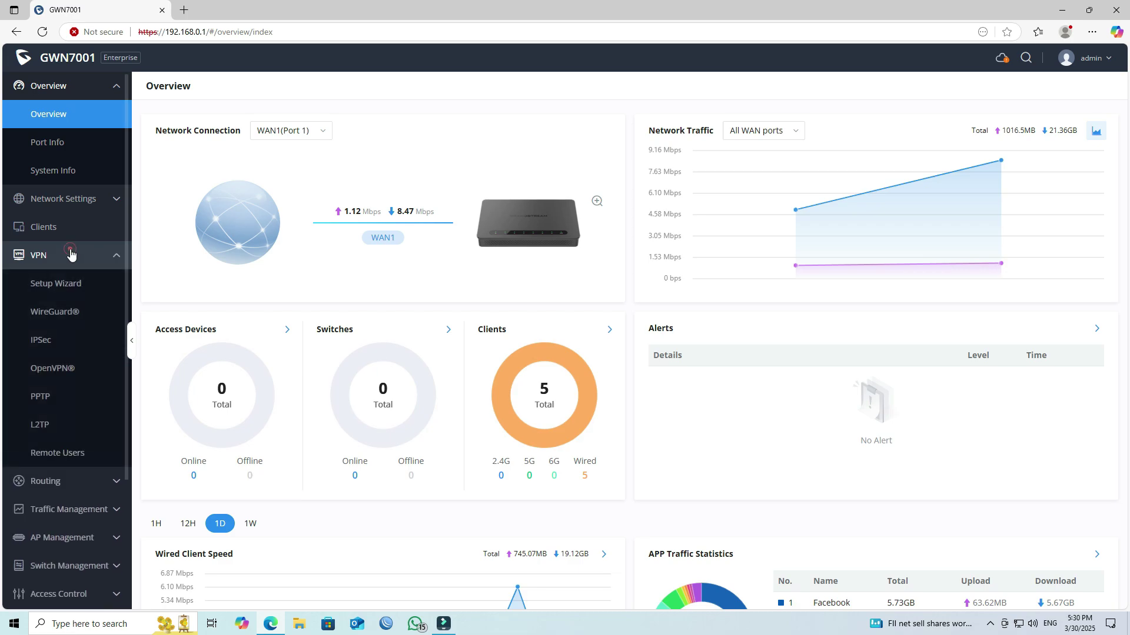
click(69, 289)
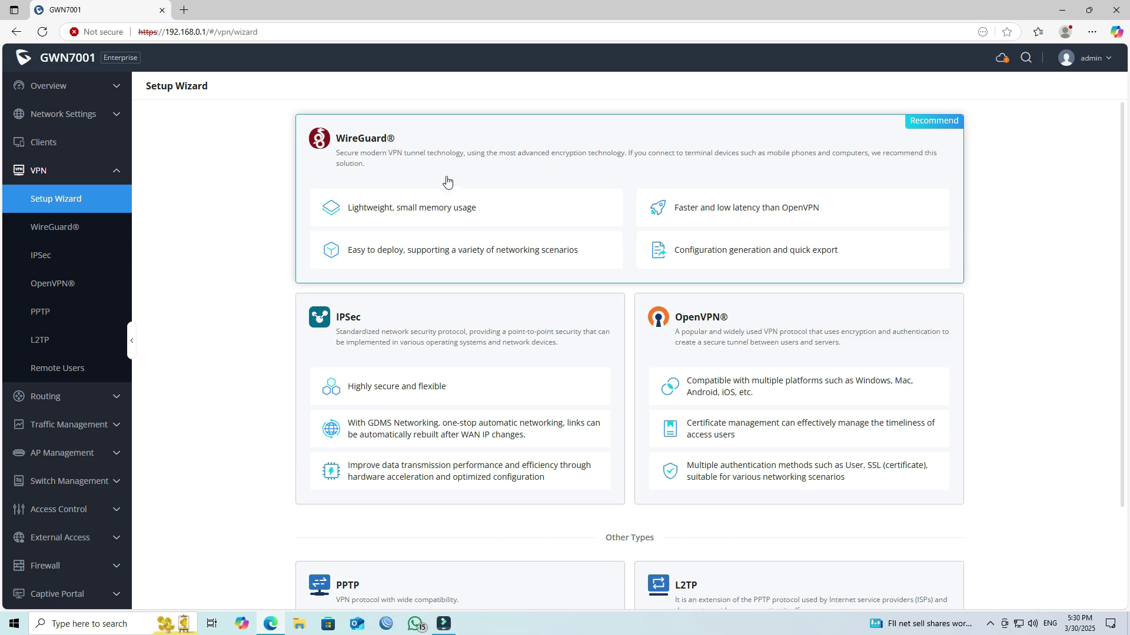
click(435, 148)
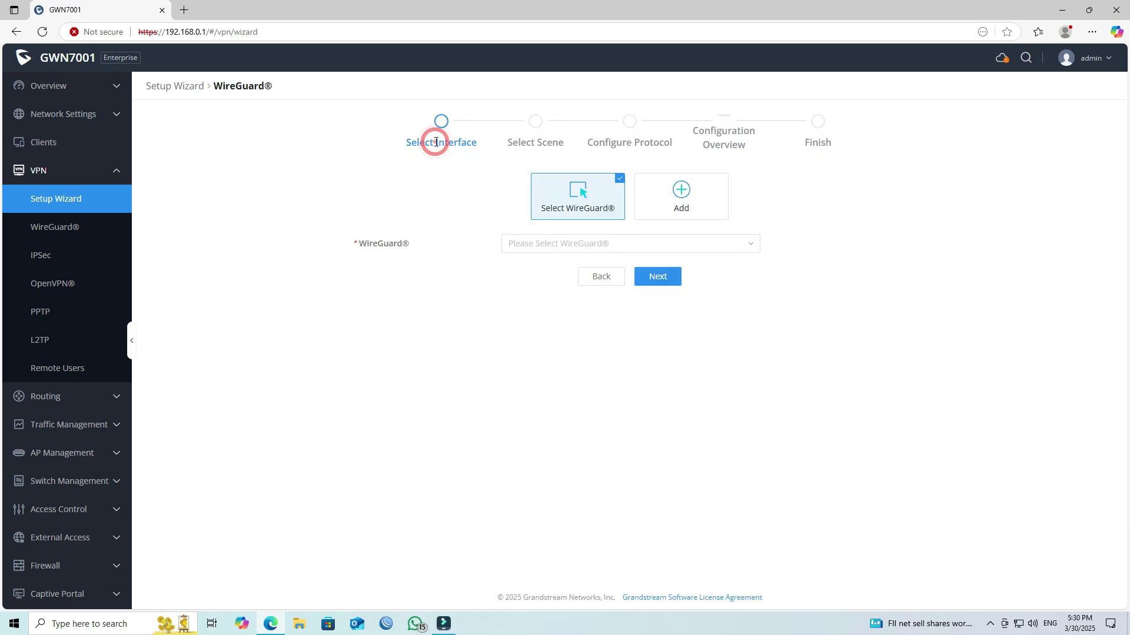
triple_click(476, 151)
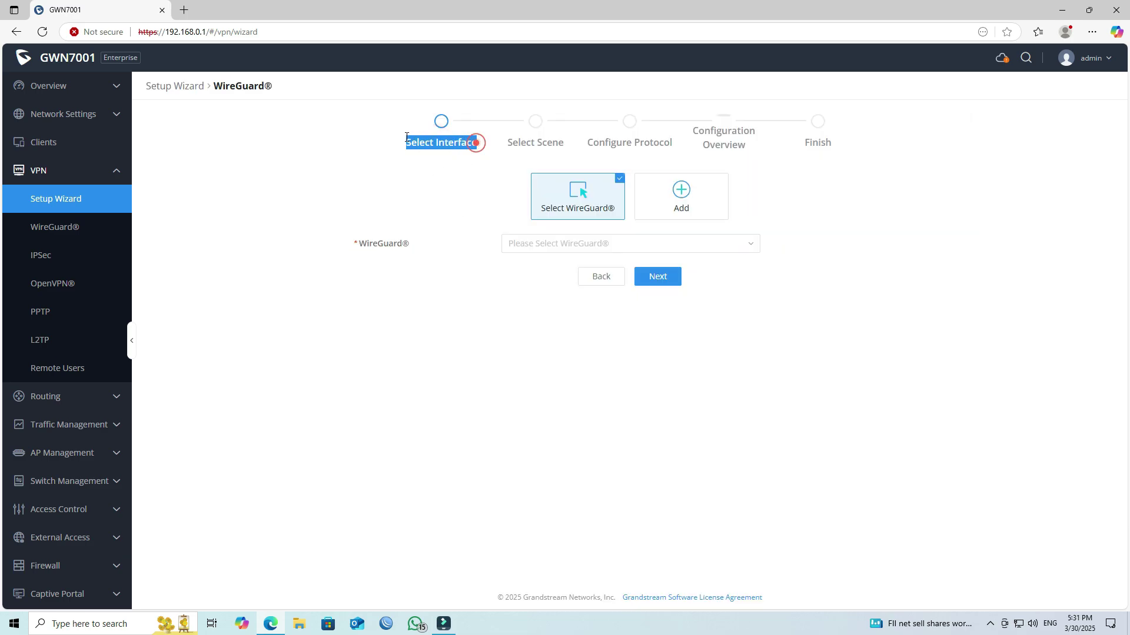
click(446, 184)
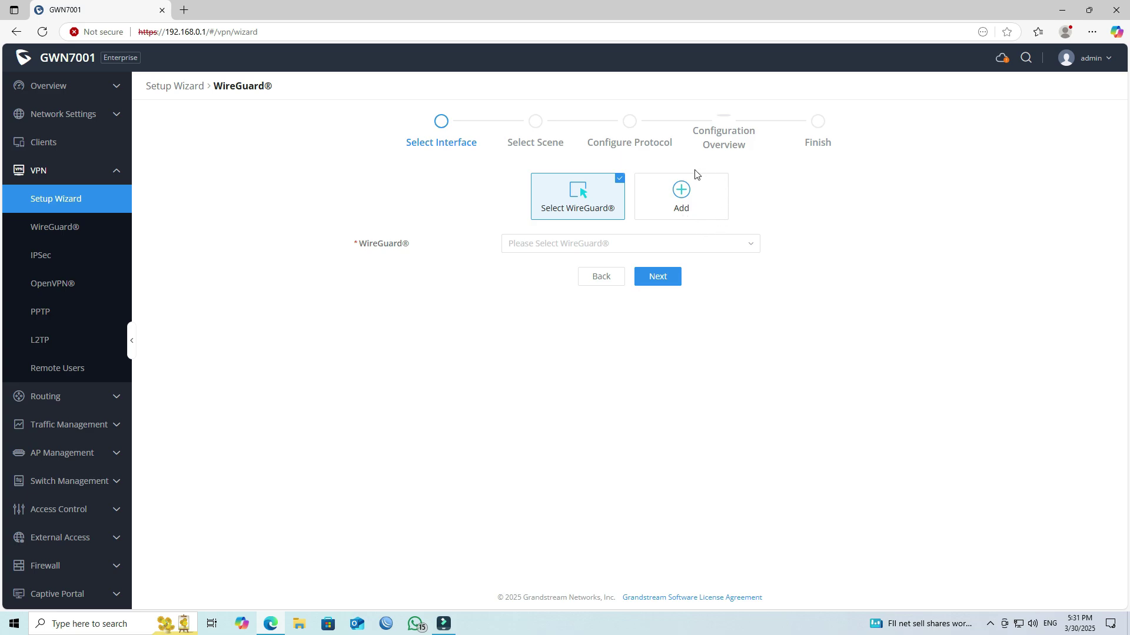
Add interface WG_VPN on WAN1 with local IP 172.16.1.1 and mask 255.255.255.0
click(700, 203)
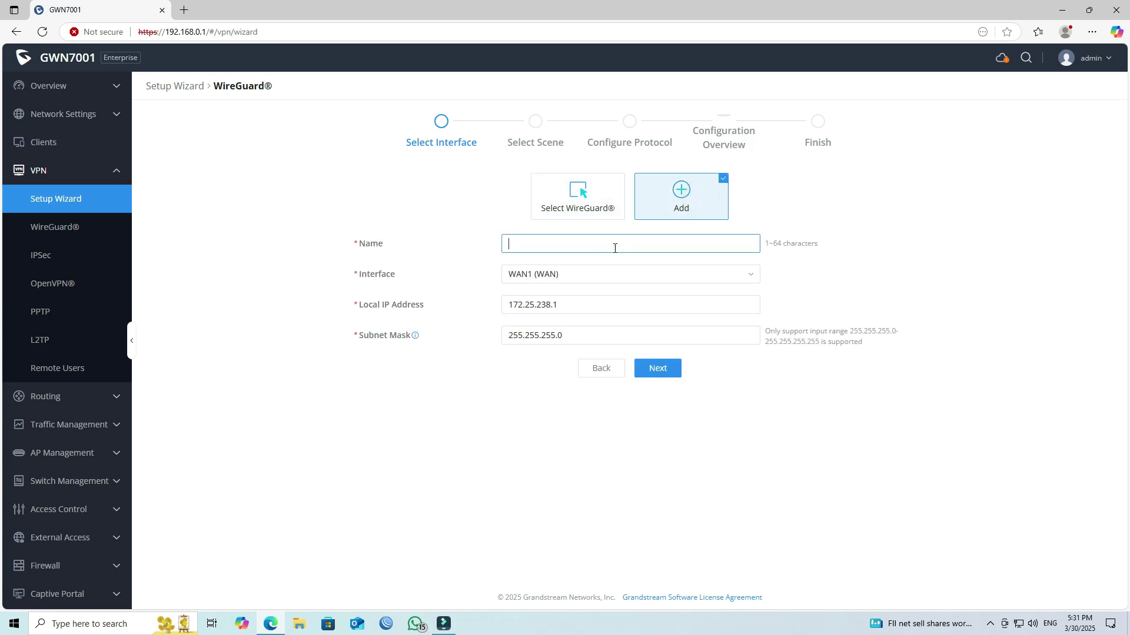
text(WG_V)
text(PN)
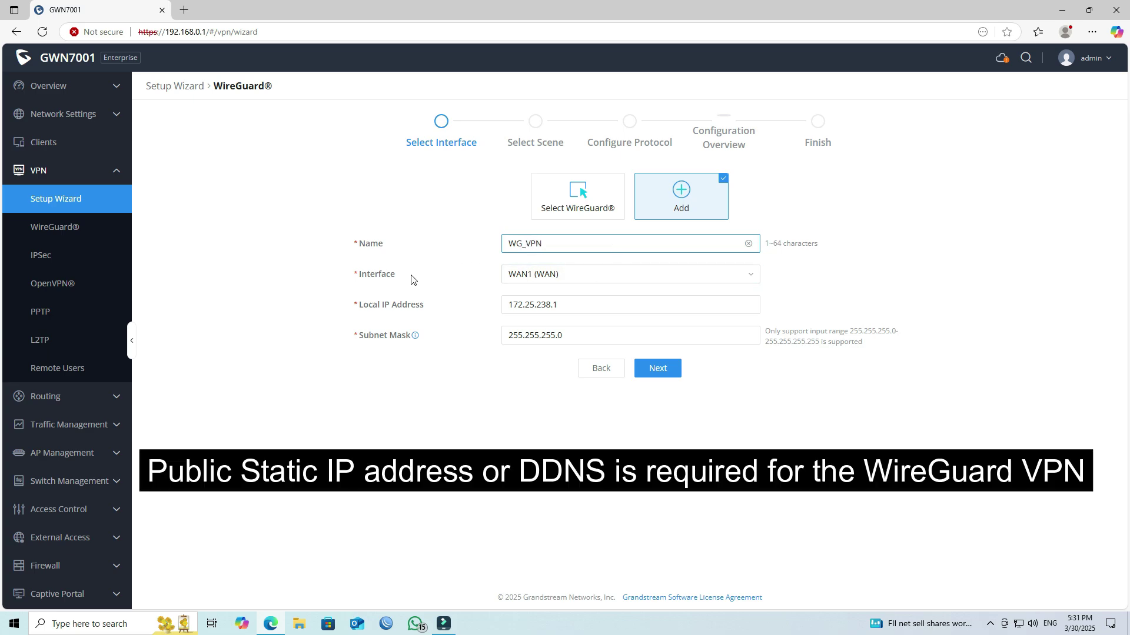
click(530, 279)
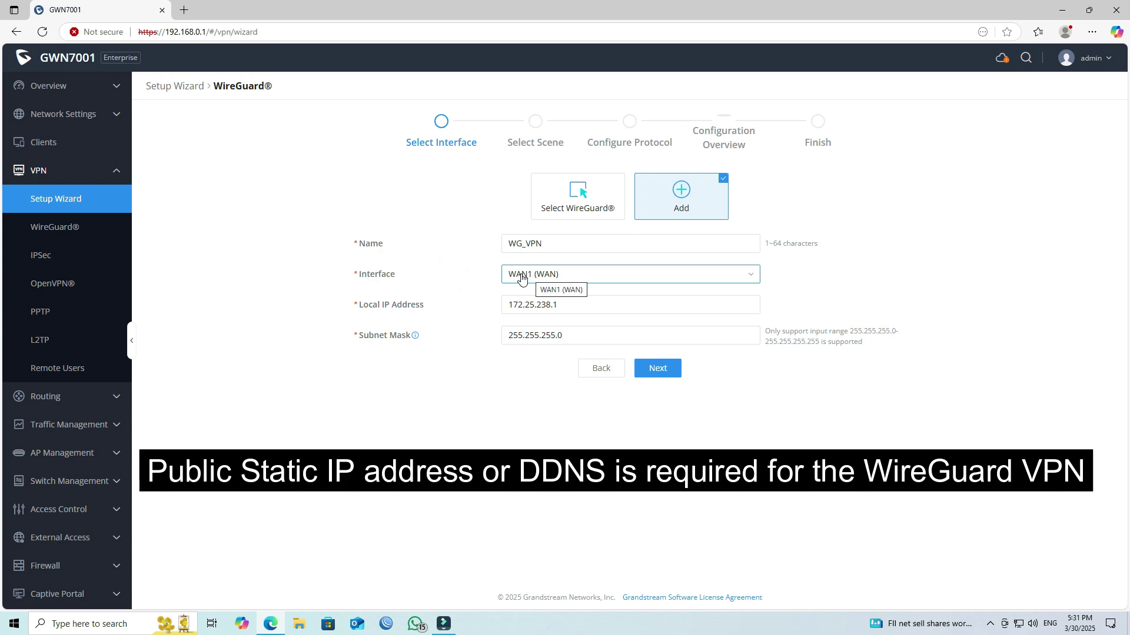
click(440, 260)
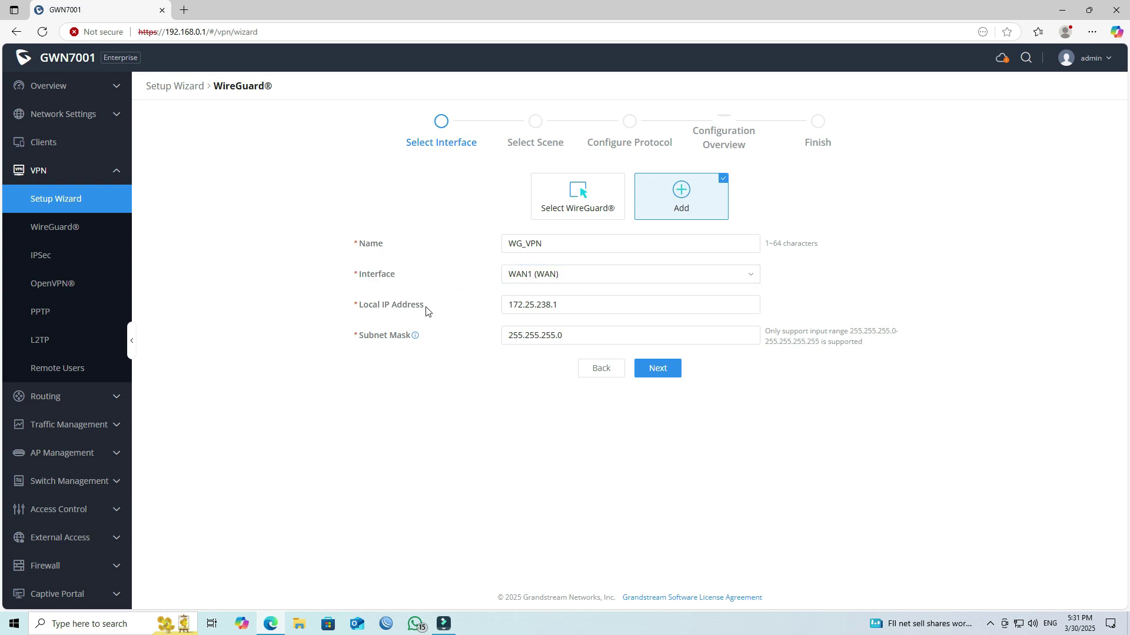
drag(427, 307, 369, 305)
click(588, 302)
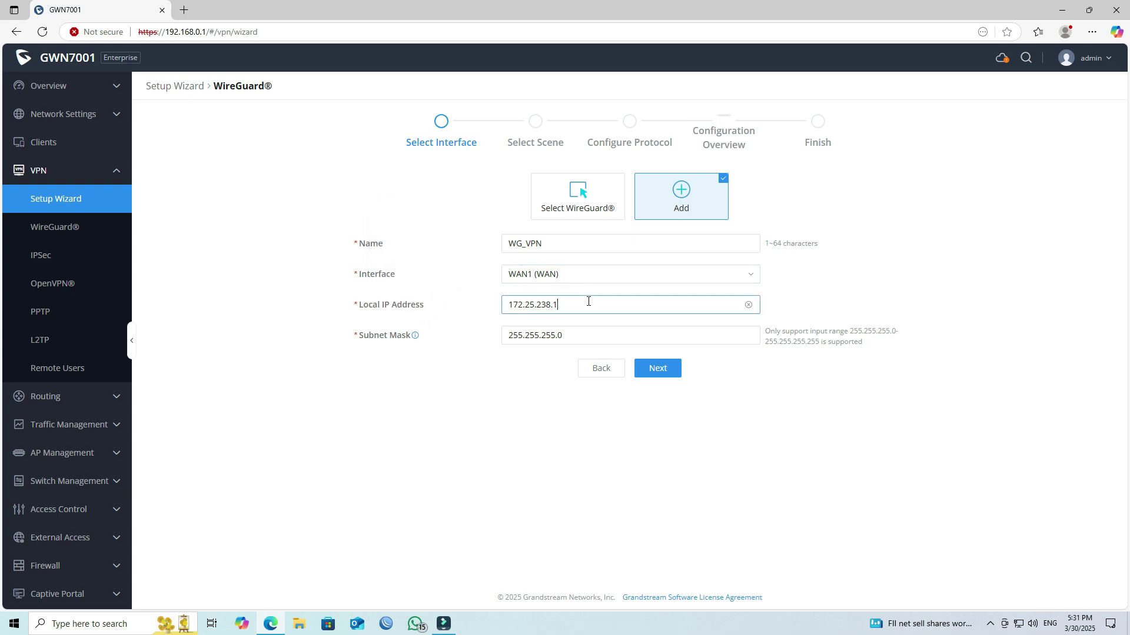
key(ctrl+a)
text(1)
click(591, 333)
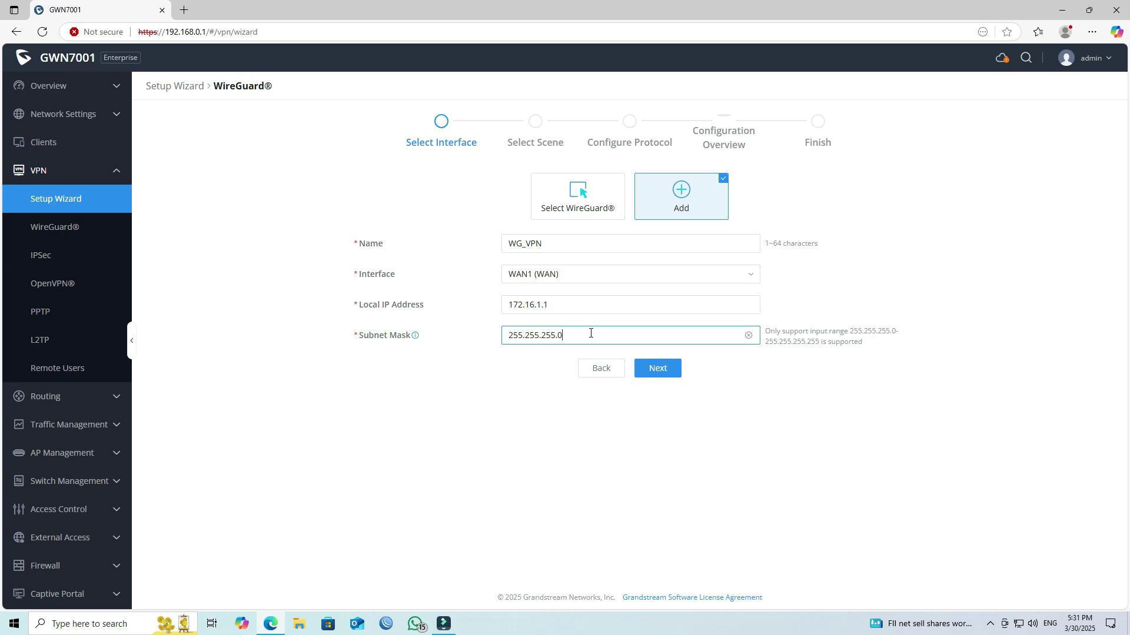
click(662, 369)
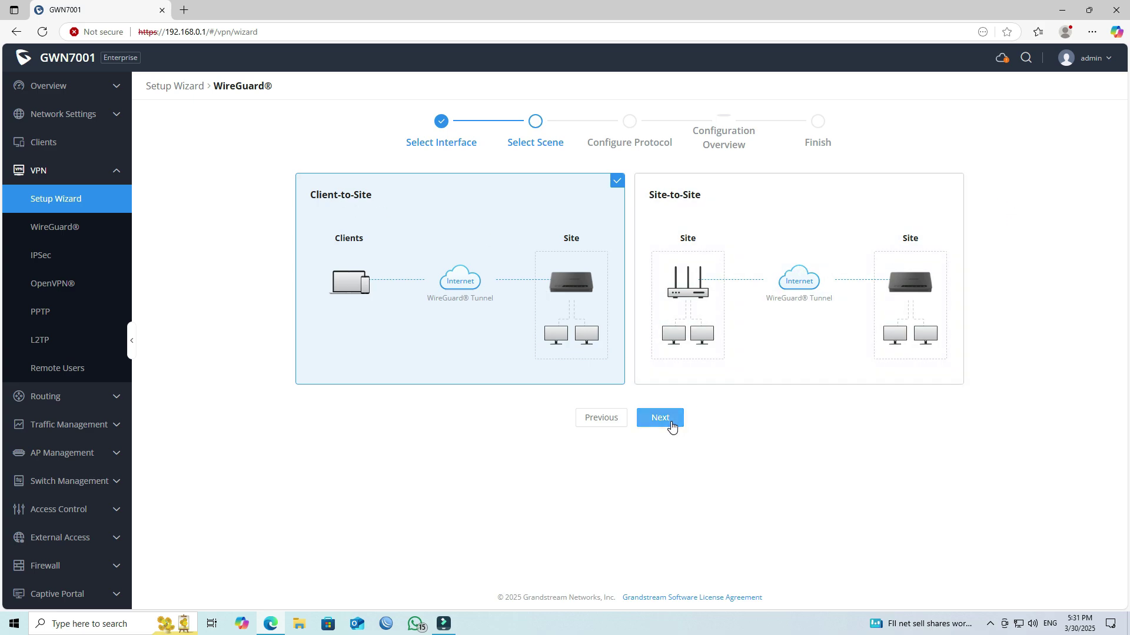
Keep Client-to-Site, name the client configuration 'Wireguard', and advance to the overview
click(662, 419)
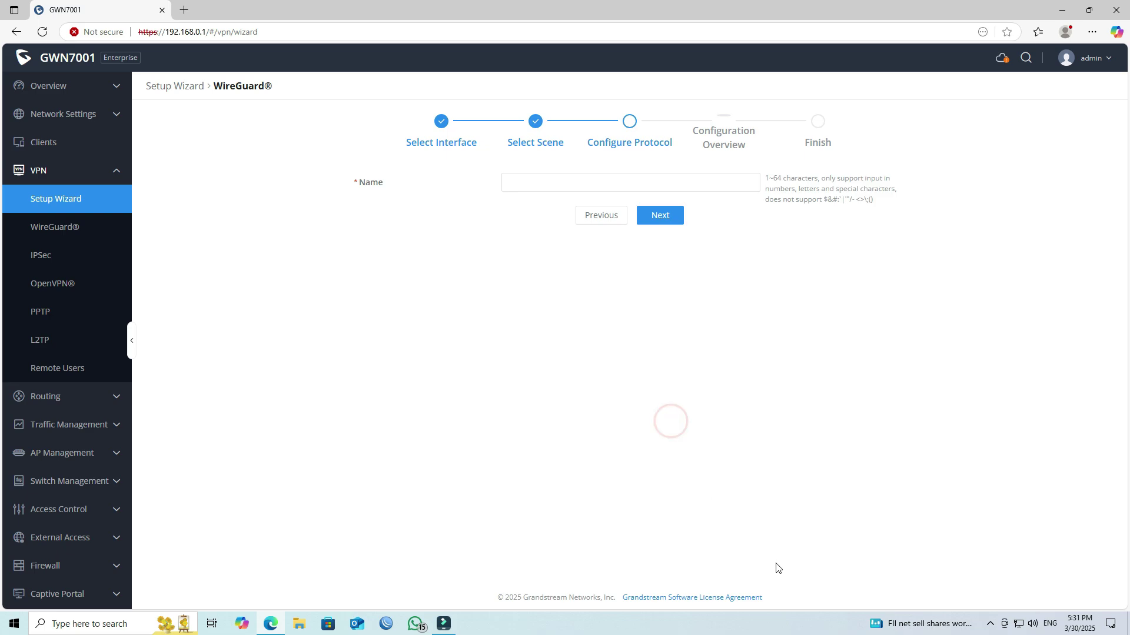
click(530, 183)
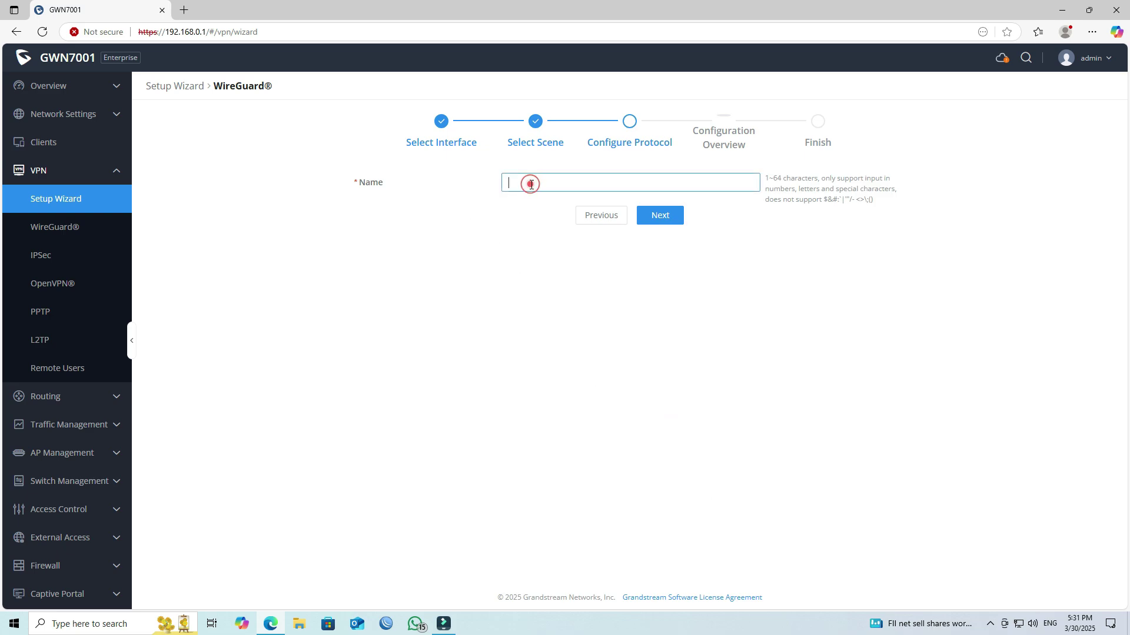
text(Wireguard)
click(595, 312)
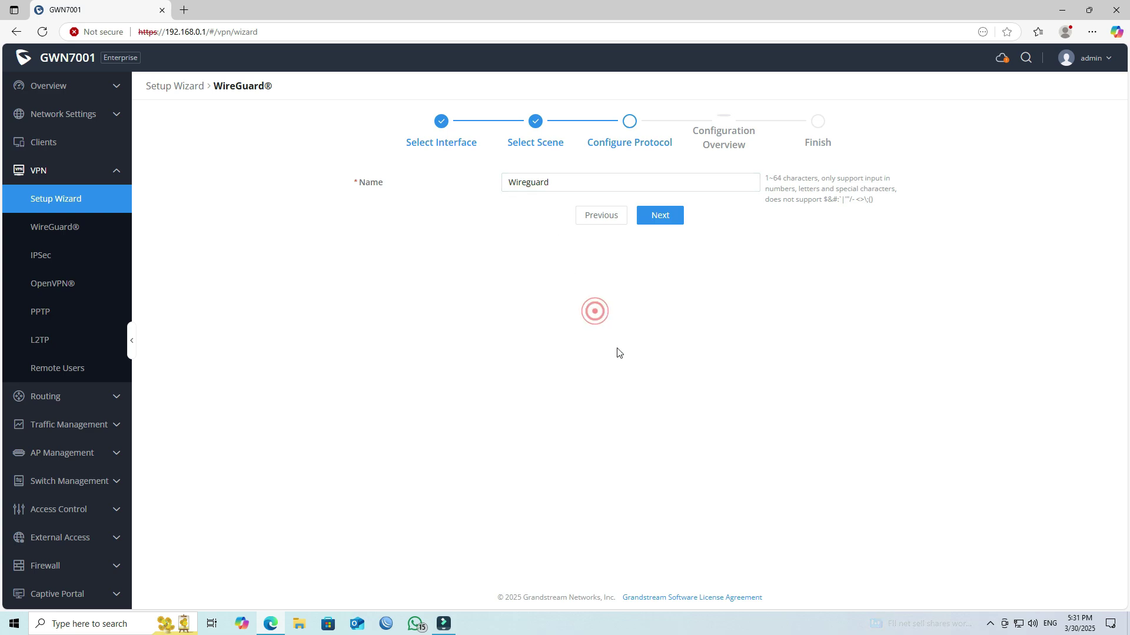
click(662, 220)
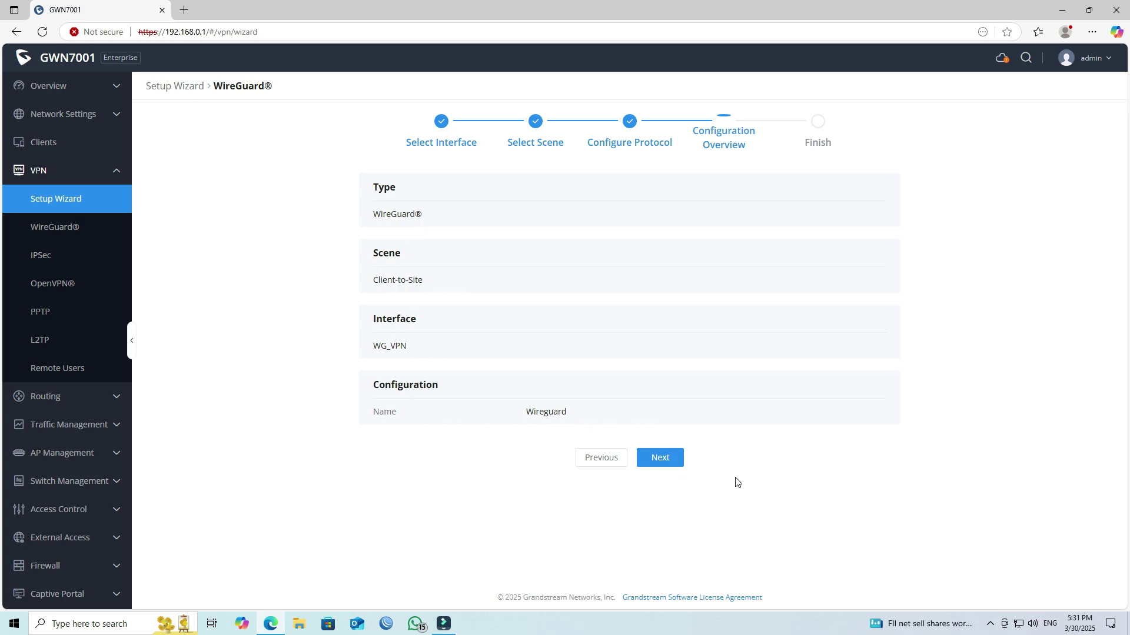
Confirm the overview to finish the wizard and view the client QR code
click(666, 458)
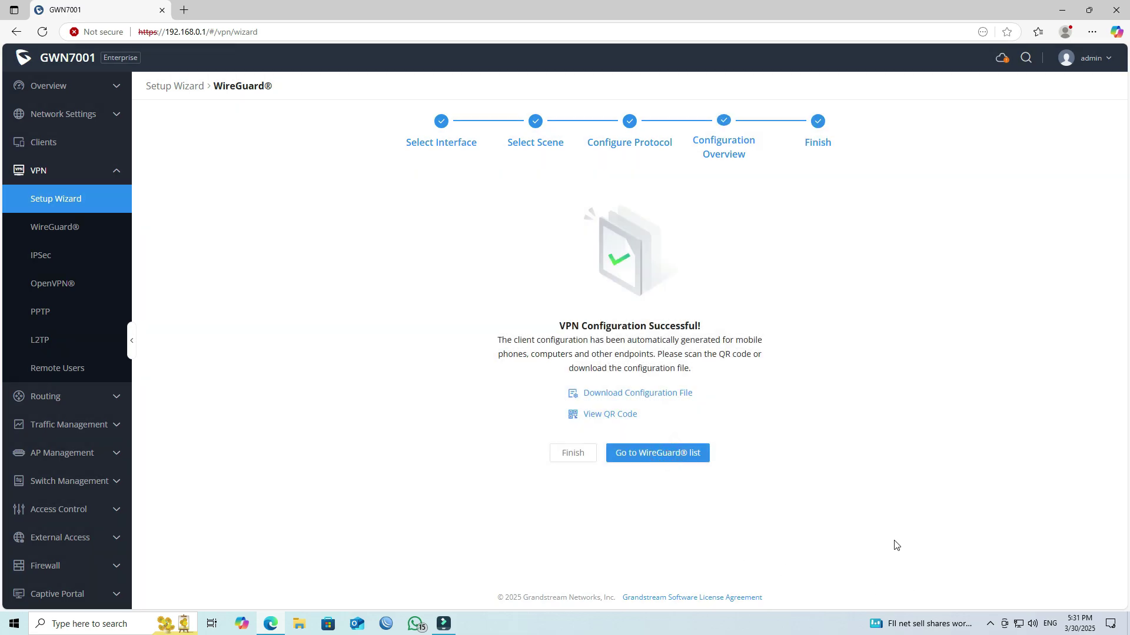
click(615, 420)
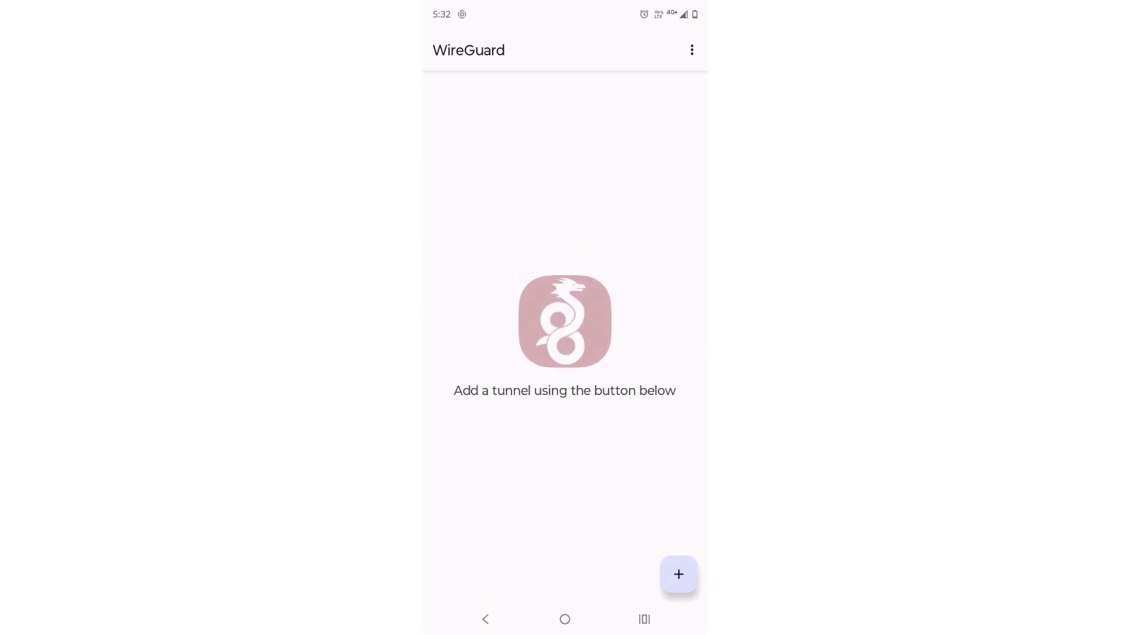
Import the router's QR code in the WireGuard app as tunnel 'Wireguard' and connect it
click(679, 575)
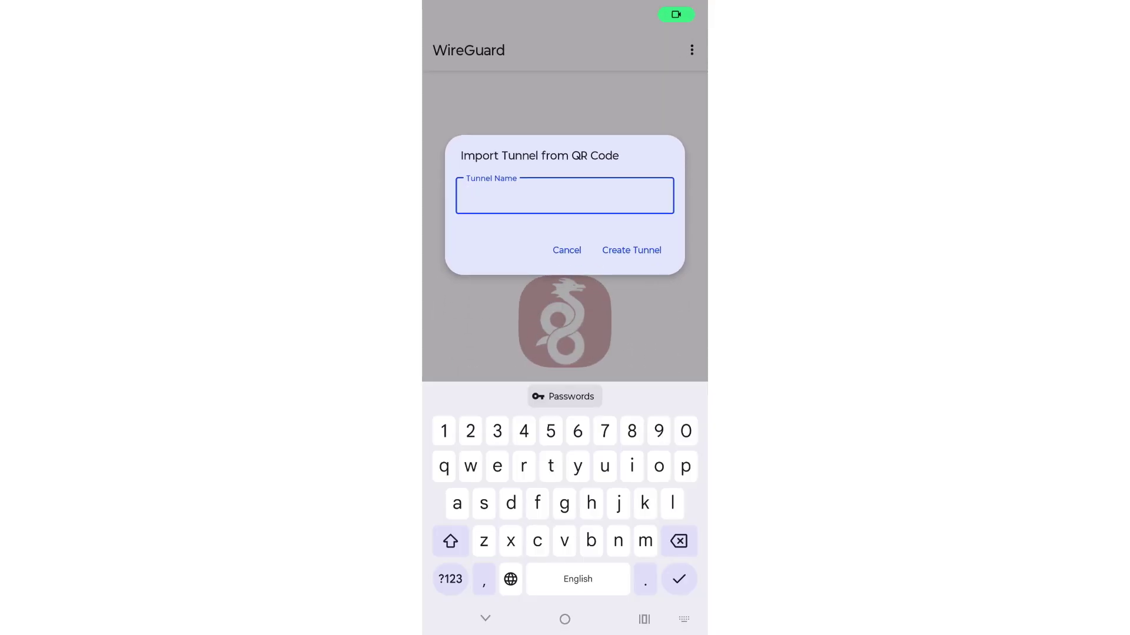
text(Wi)
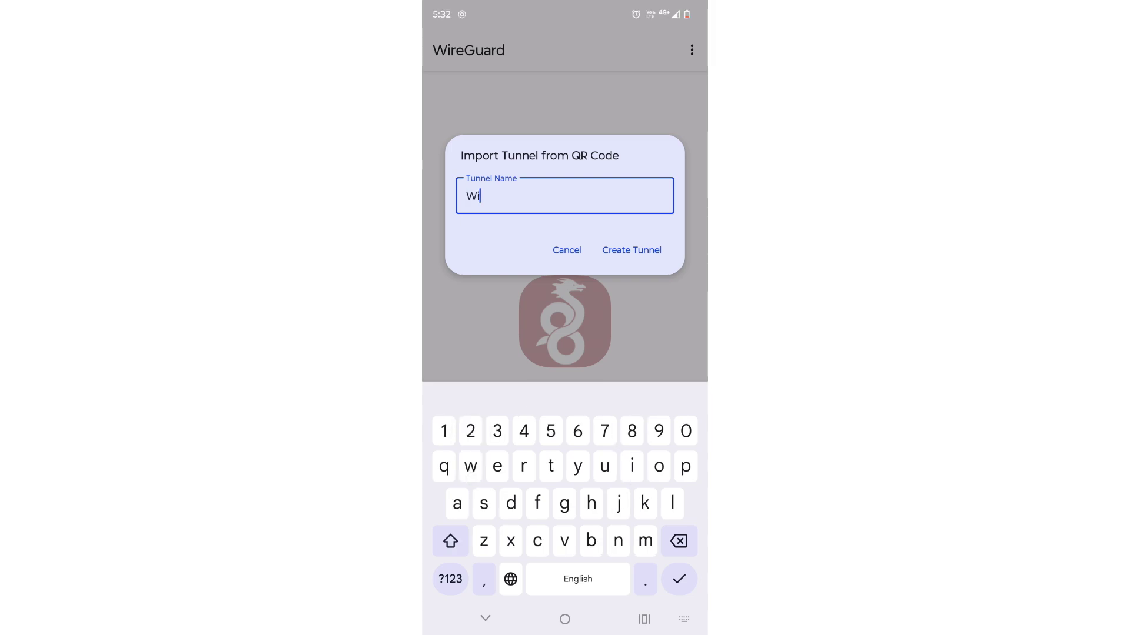
text(reguard)
click(678, 540)
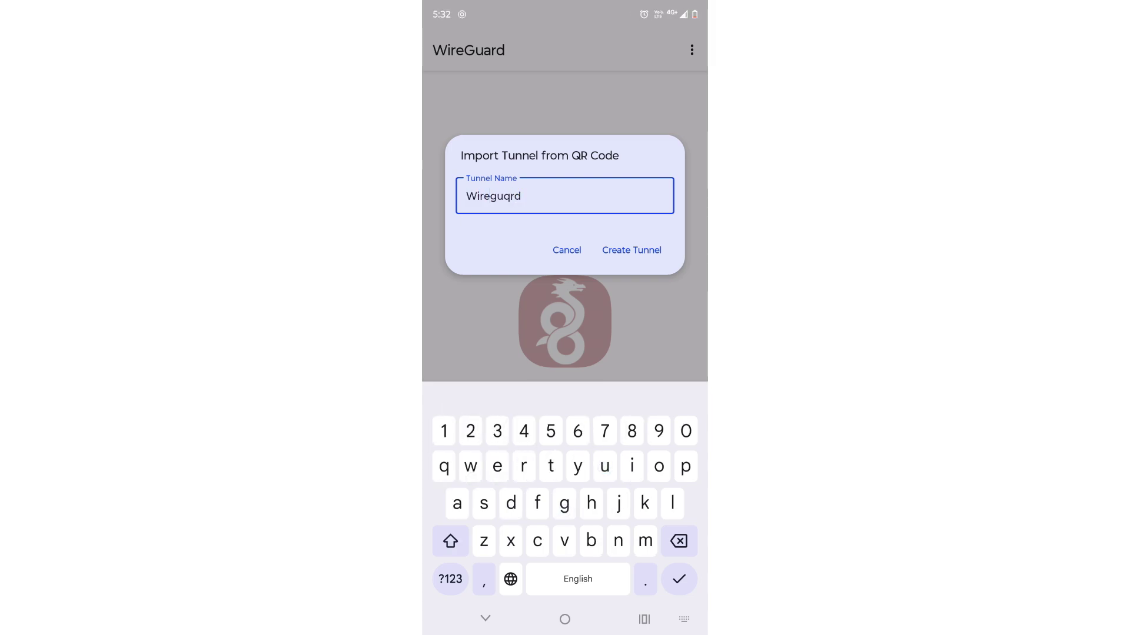
text(ard)
click(631, 251)
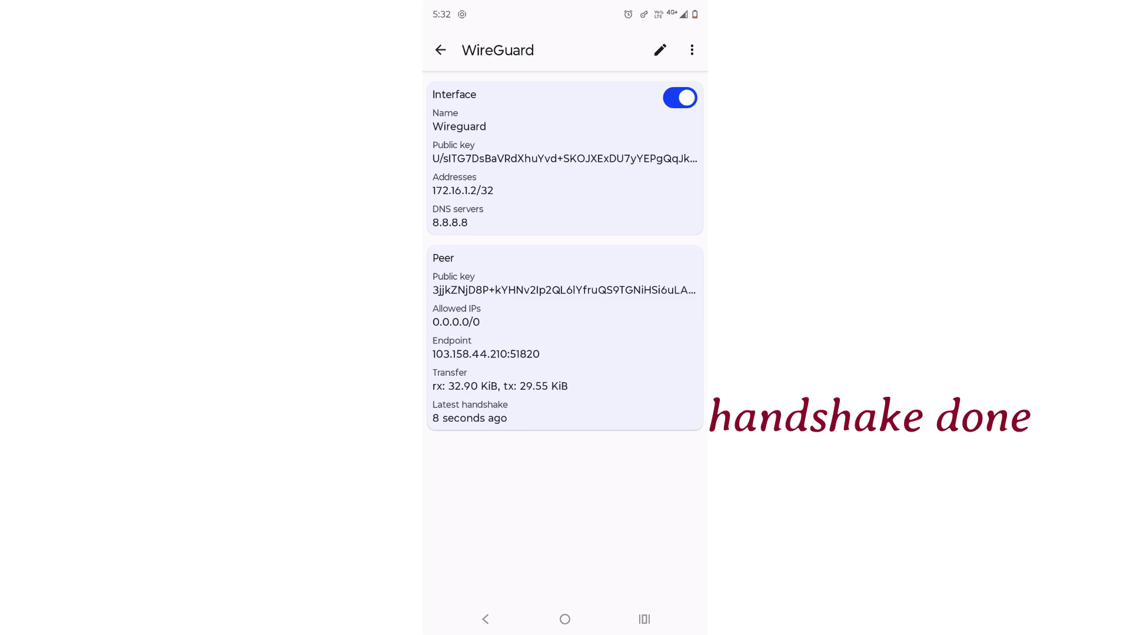
In phone Chrome, load 192.168.0.1 past the security warning to the router sign-in
click(565, 620)
drag(566, 485, 565, 221)
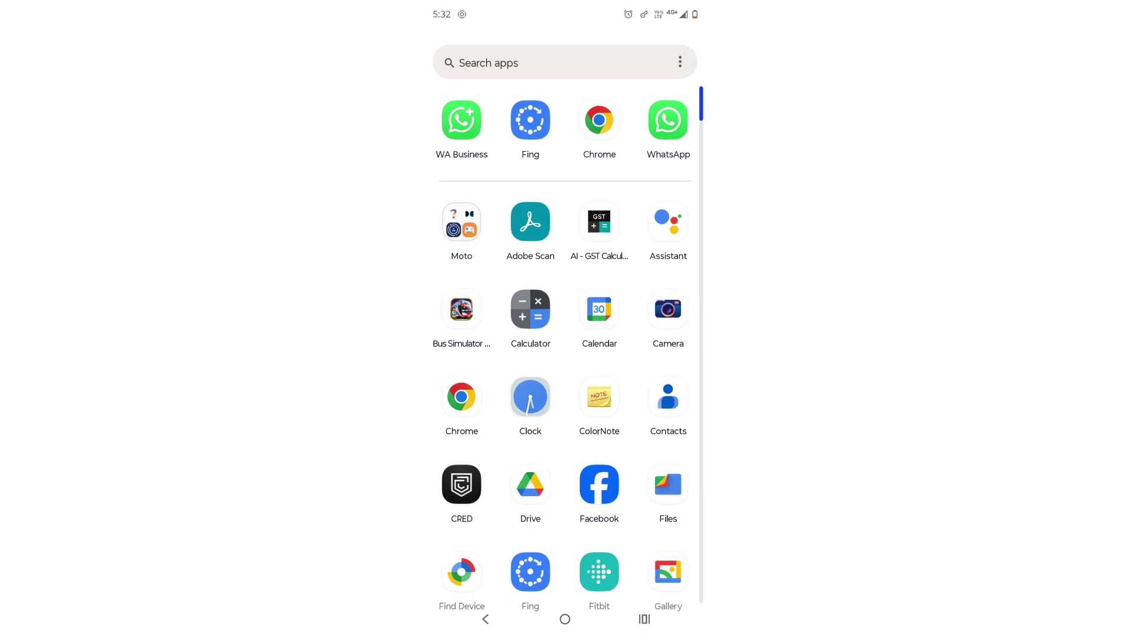
click(598, 118)
click(547, 47)
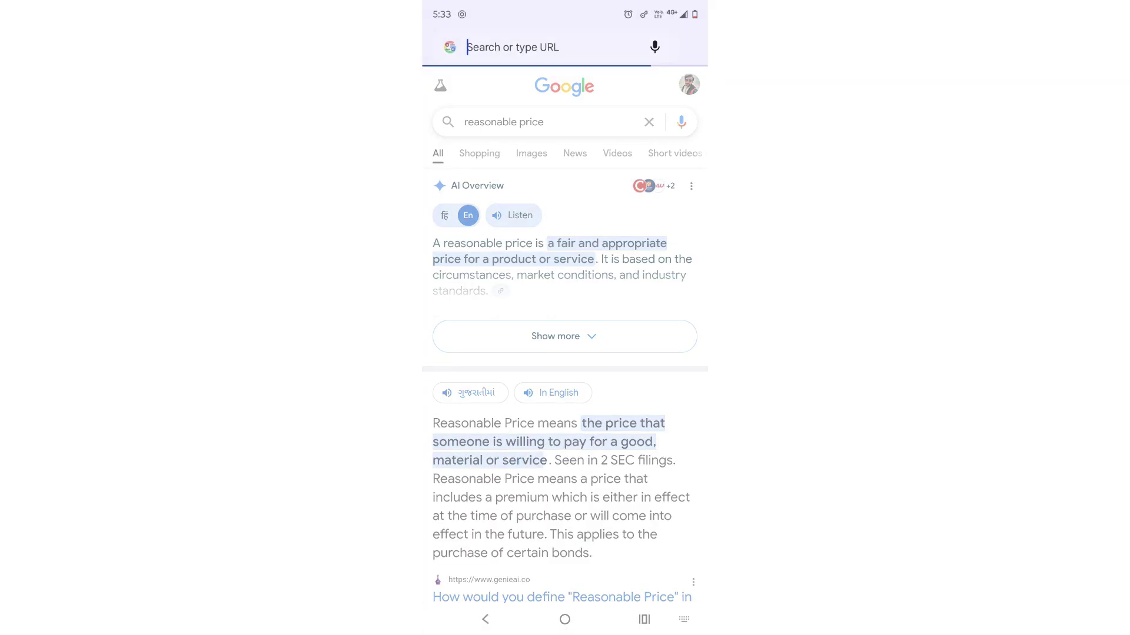
text(192)
click(571, 55)
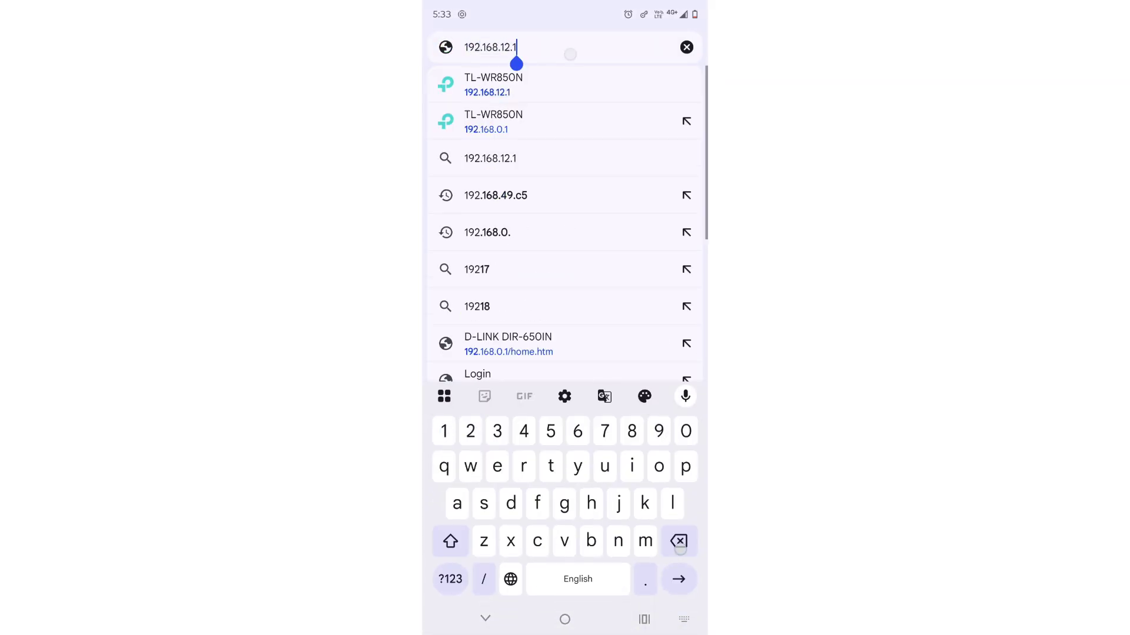
key(BackSpace)
key(BackSpace)
key(BackSpace)
key(BackSpace)
text(0.)
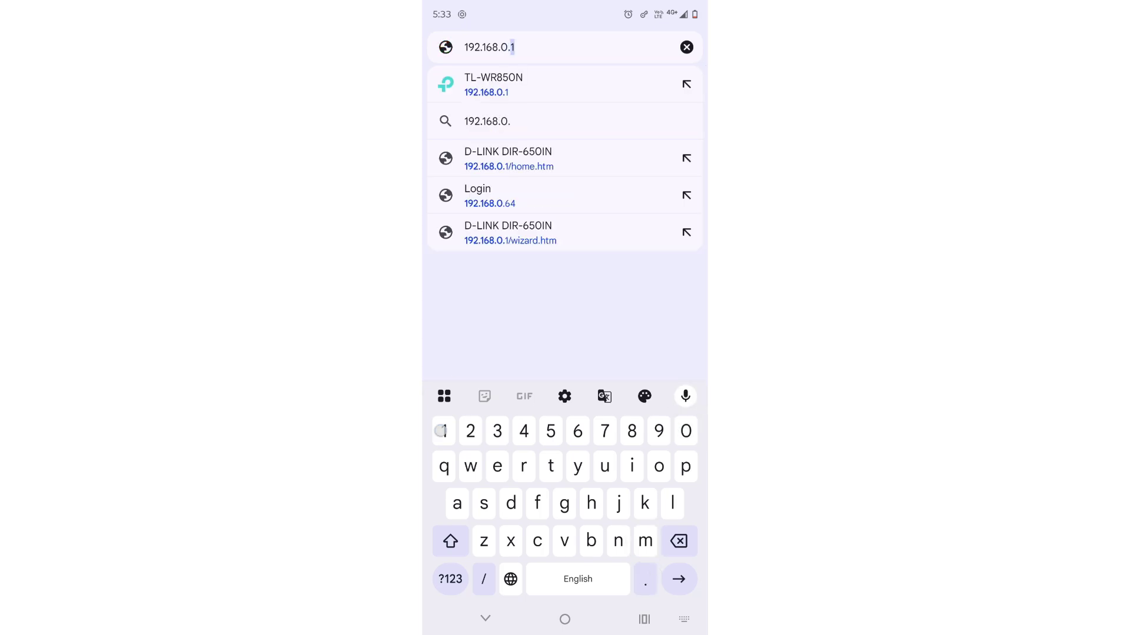
key(Return)
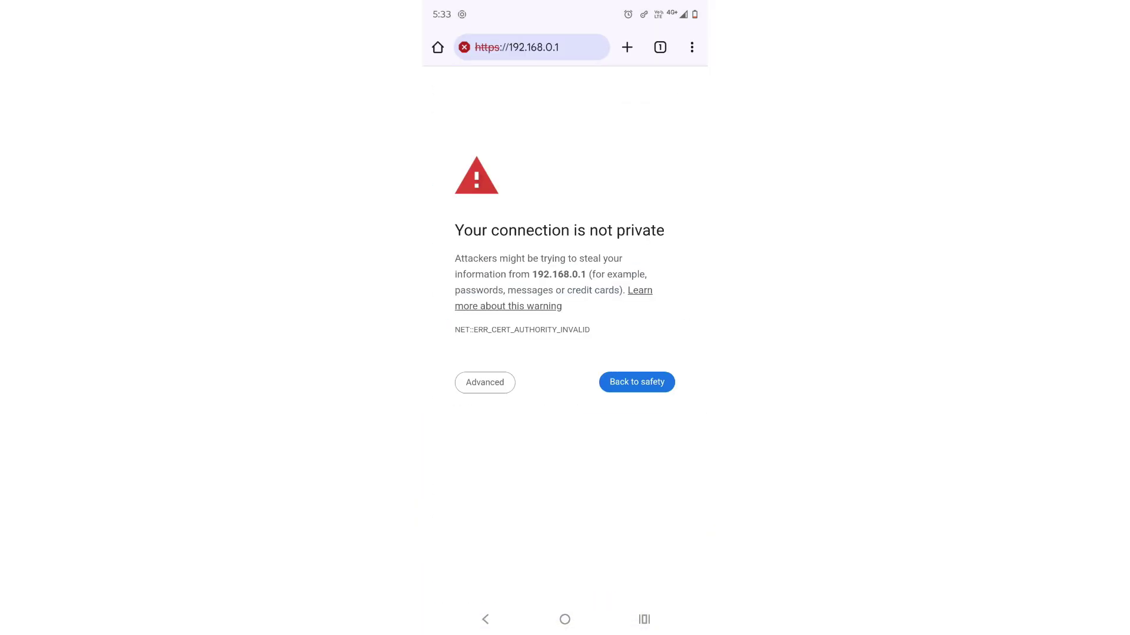
click(502, 384)
click(516, 515)
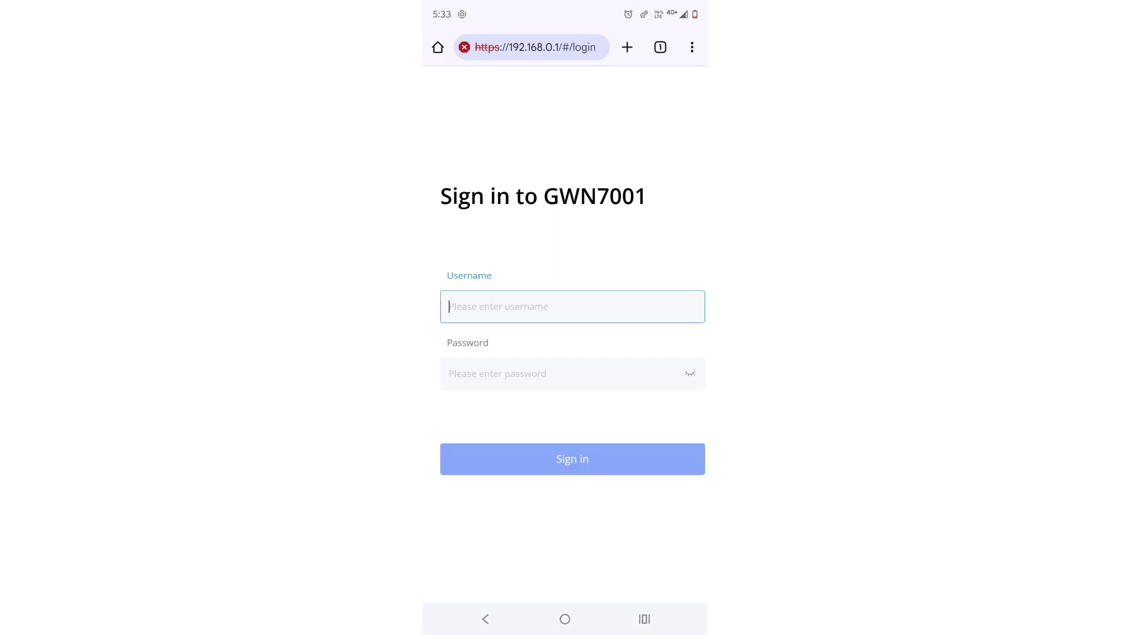
Start replacing the address with 192.168.0.64
click(521, 47)
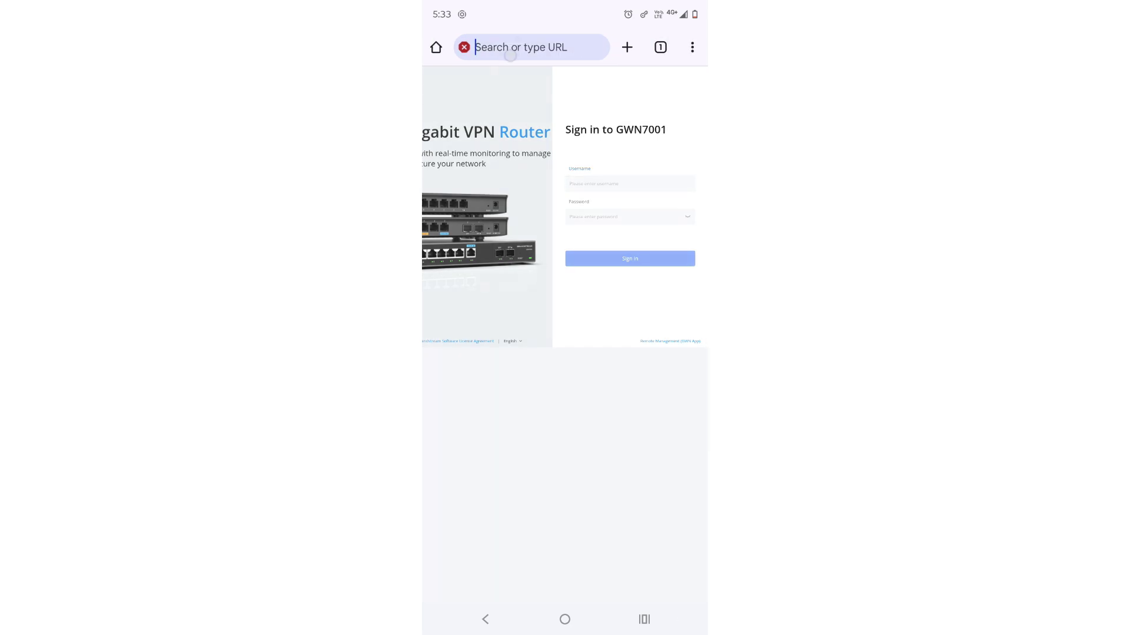
text(192.168.12)
key(BackSpace)
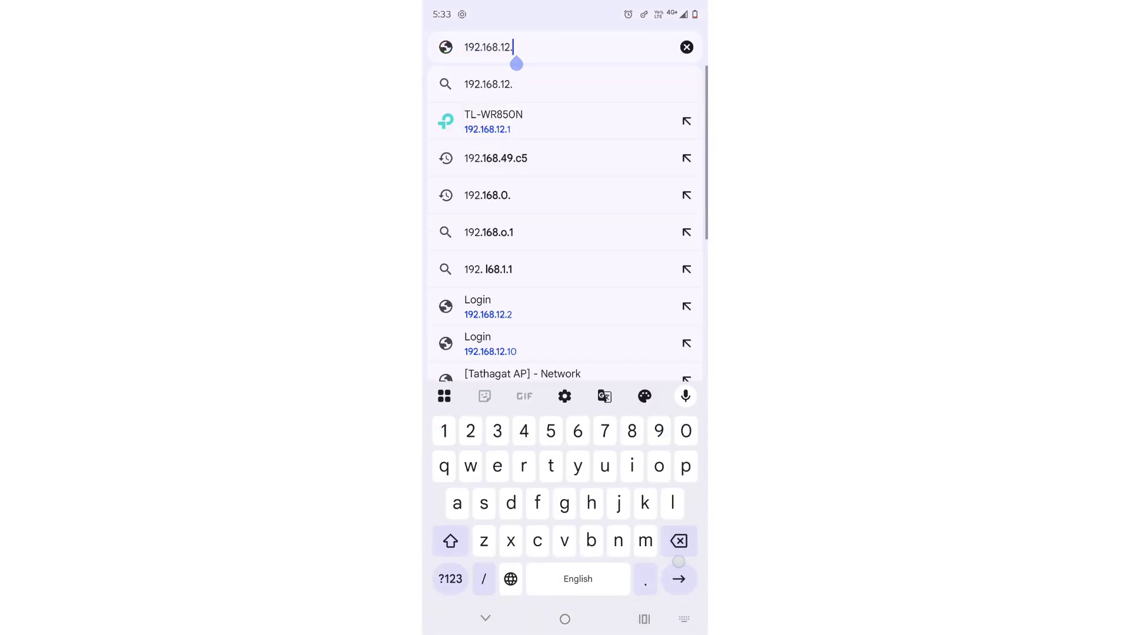
key(BackSpace)
key(BackSpace)
text(0.6)
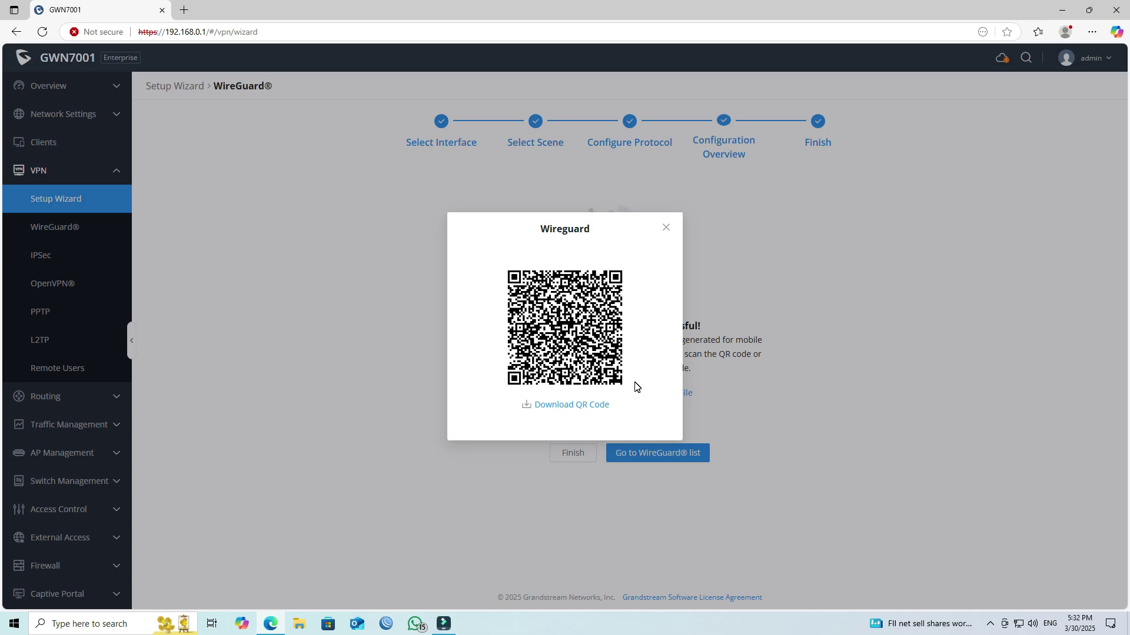
Close the QR code, finish the wizard, and list WireGuard VPNs showing WG_VPN enabled
click(666, 232)
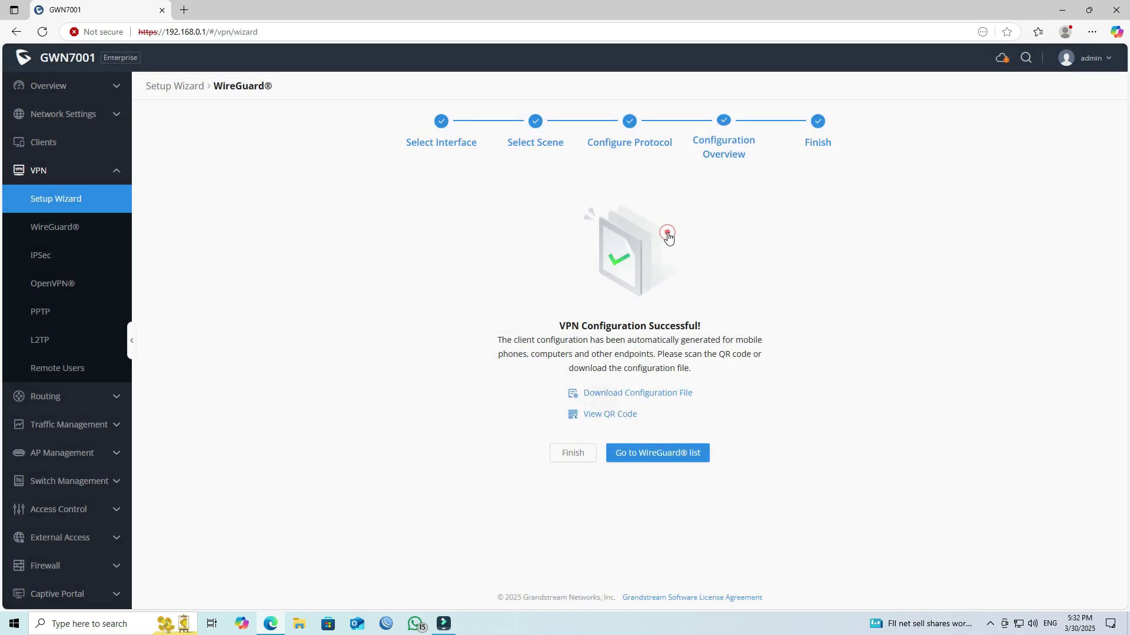
click(574, 456)
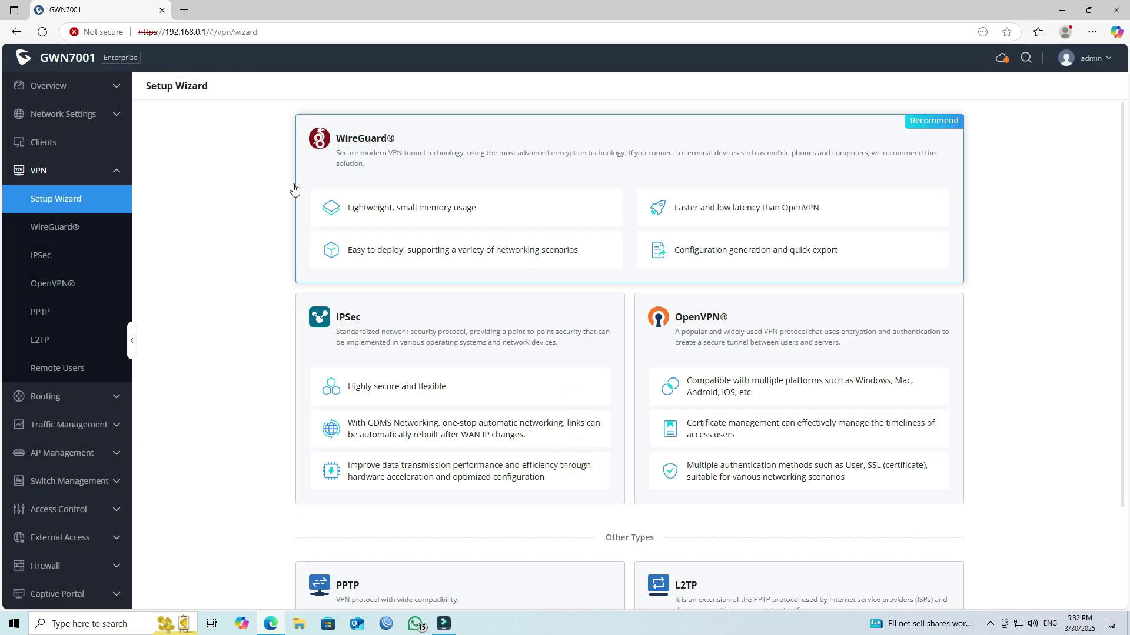
click(68, 230)
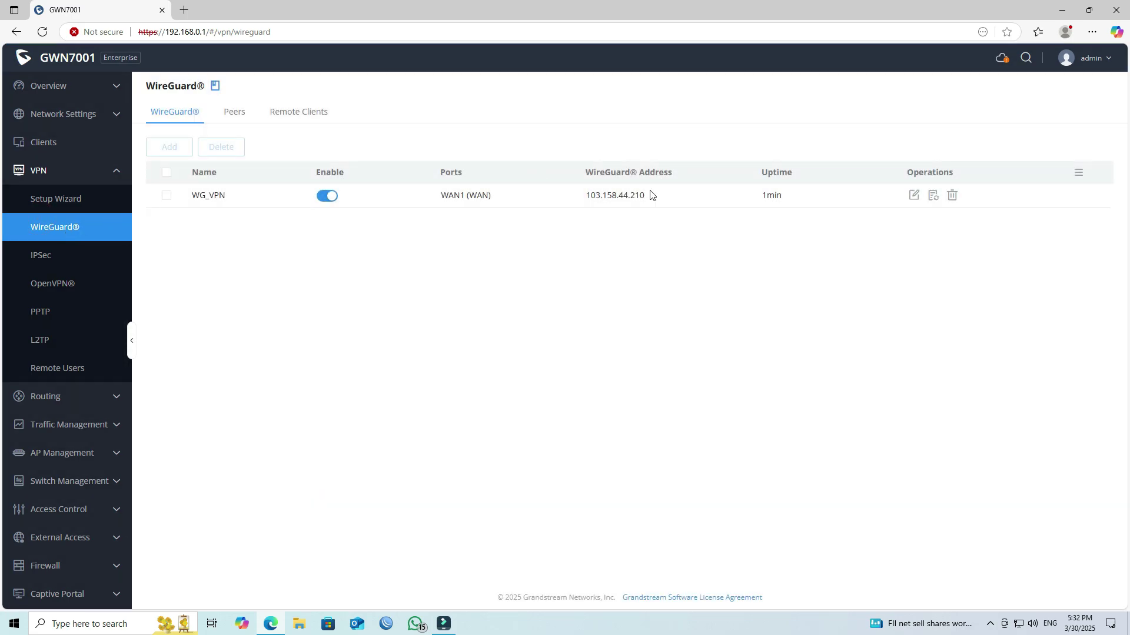